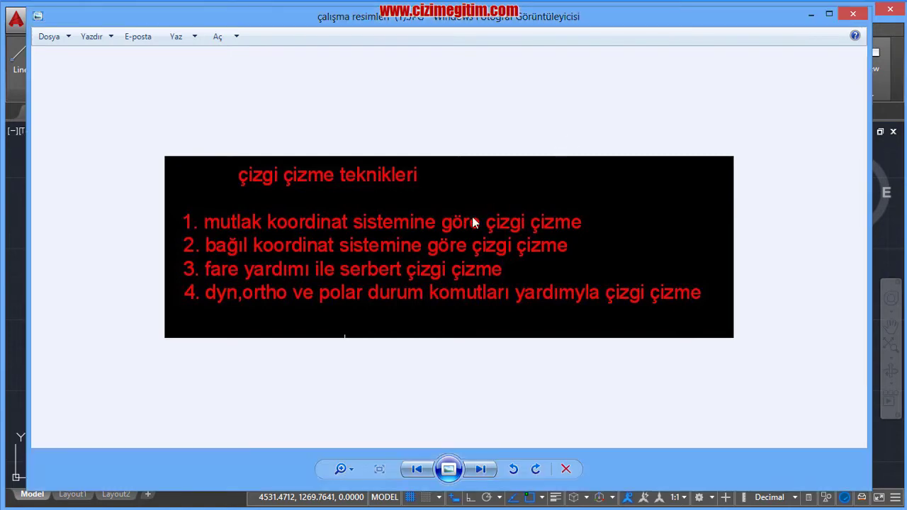
- Look over the line diagram slides, then start a new blank drawing, Drawing14
key(Right)
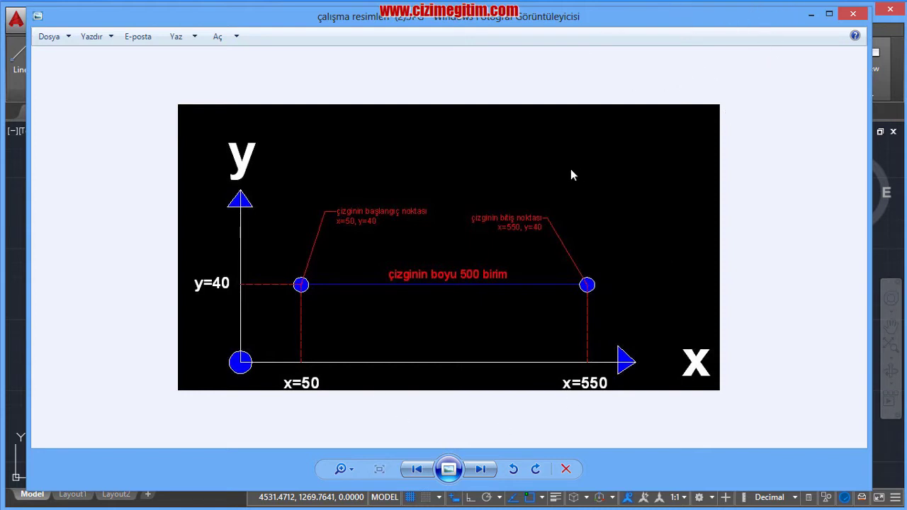
key(Left)
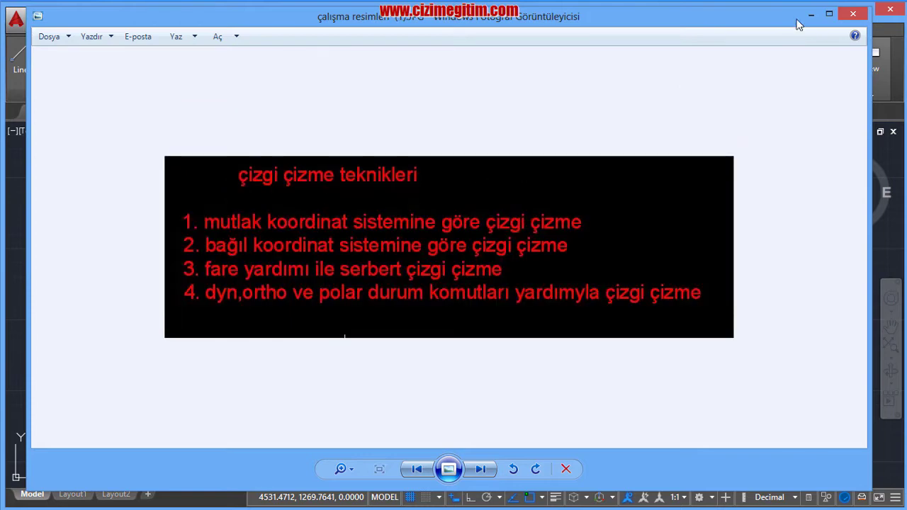
click(807, 14)
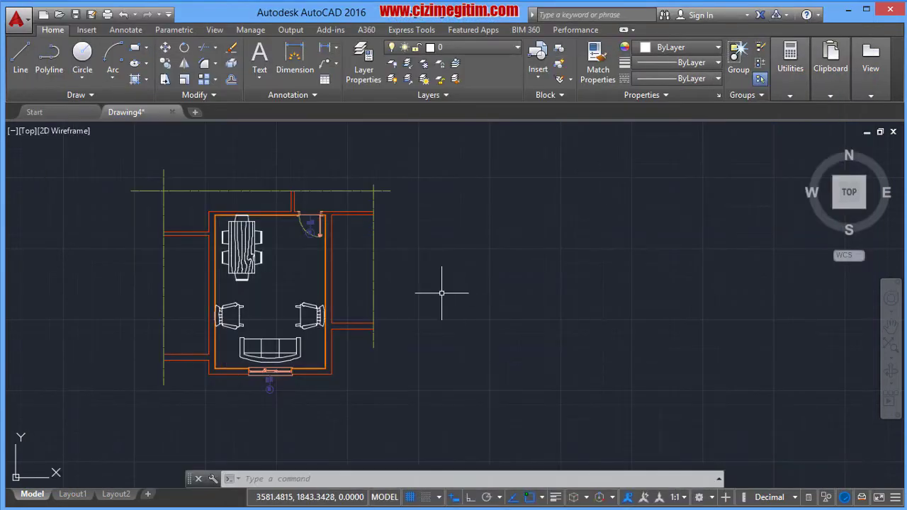
click(196, 112)
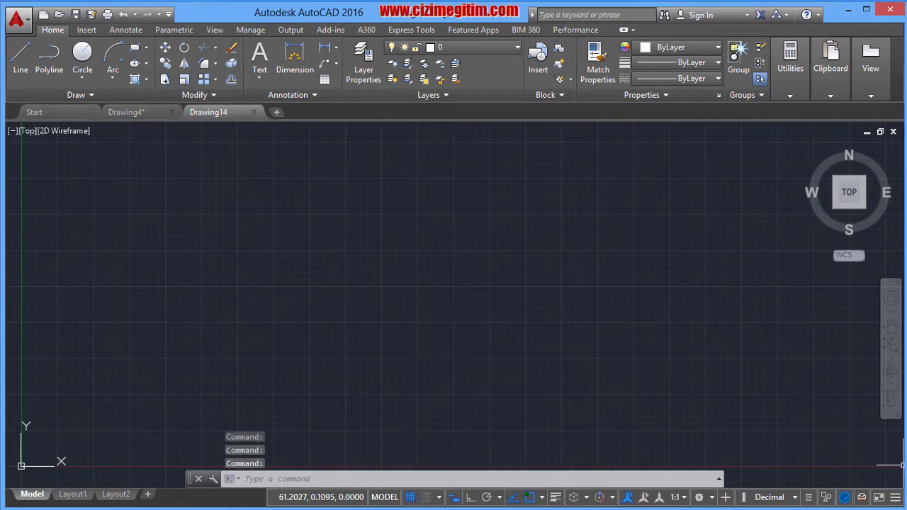
- Toggle the Dynamic Input entry off and back on in the status-bar customization list
click(894, 497)
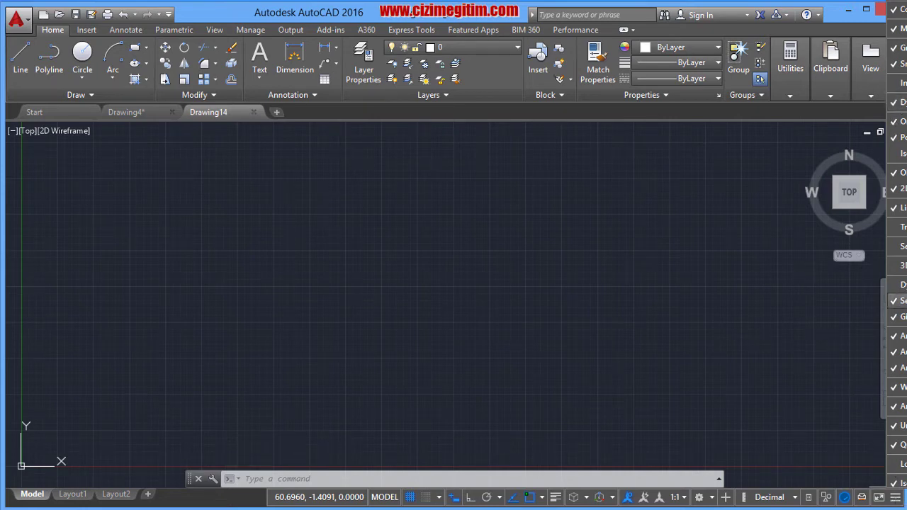
click(897, 105)
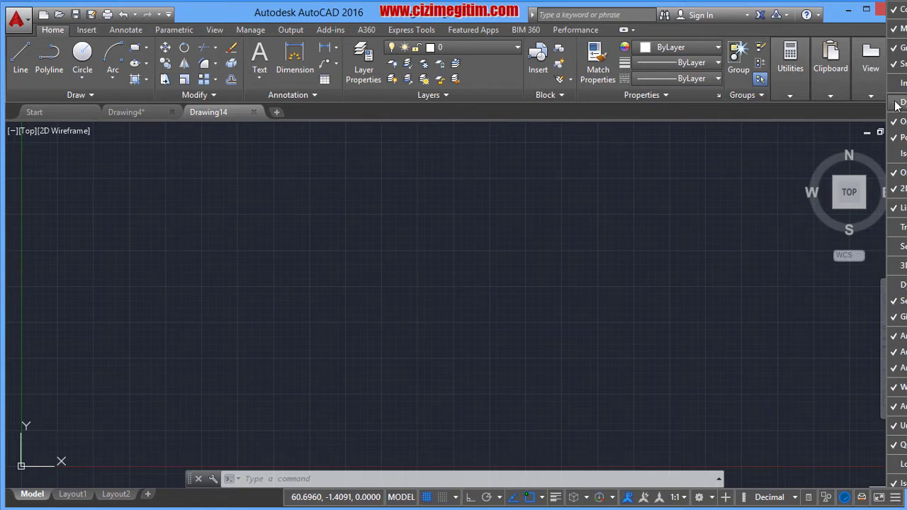
click(897, 105)
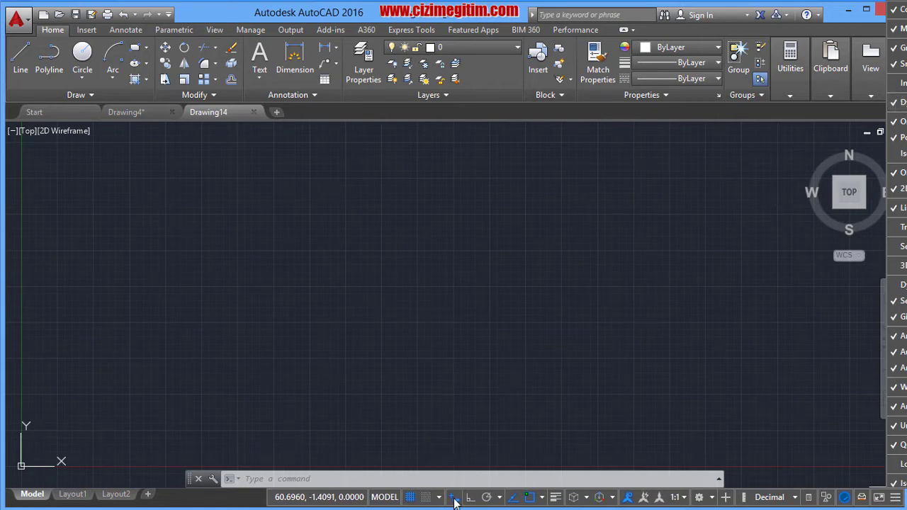
key(Escape)
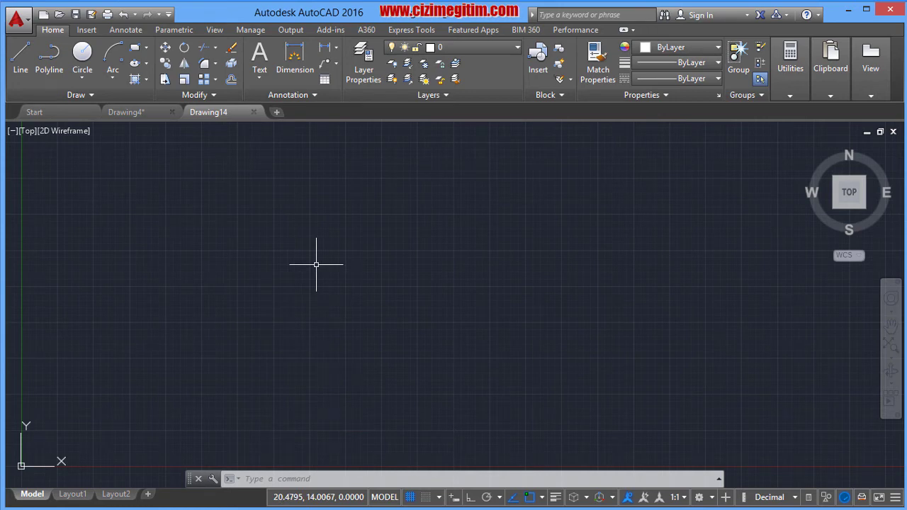
- Start the LINE command and check the target coordinate diagram before returning to Drawing14
click(21, 60)
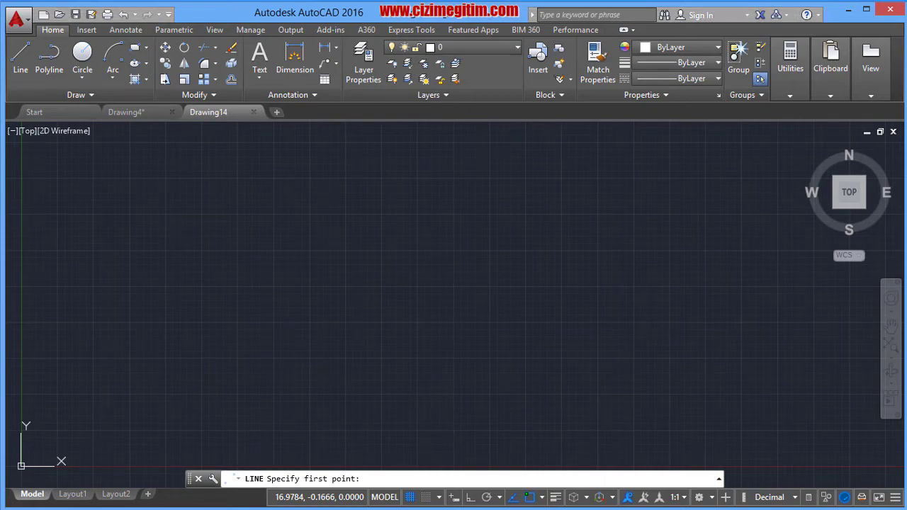
key(alt+Tab)
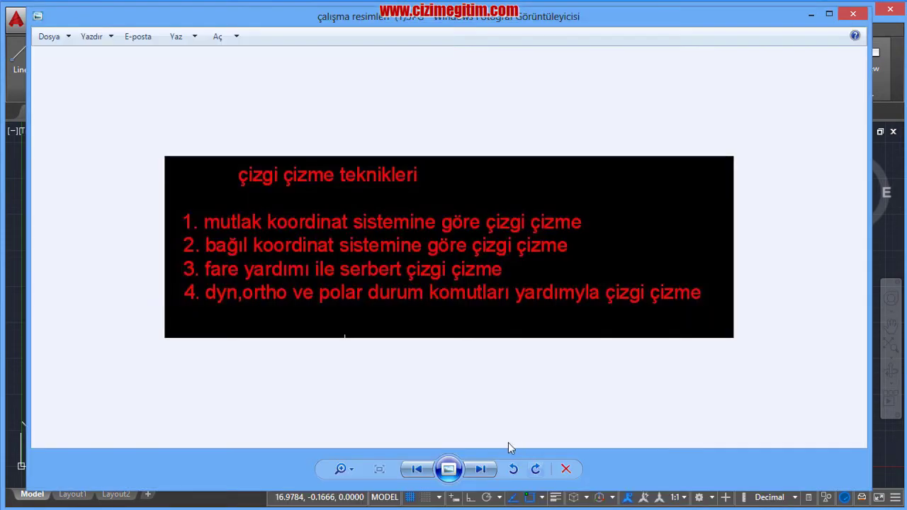
click(481, 469)
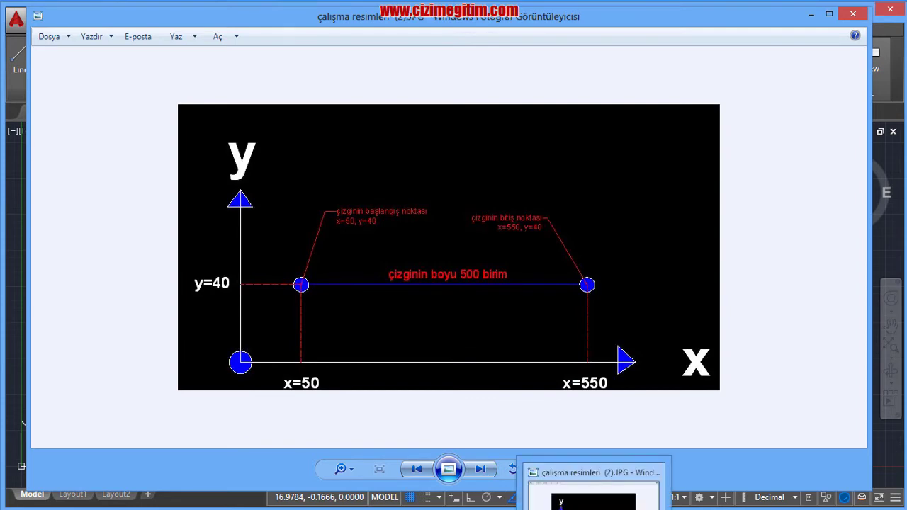
click(623, 496)
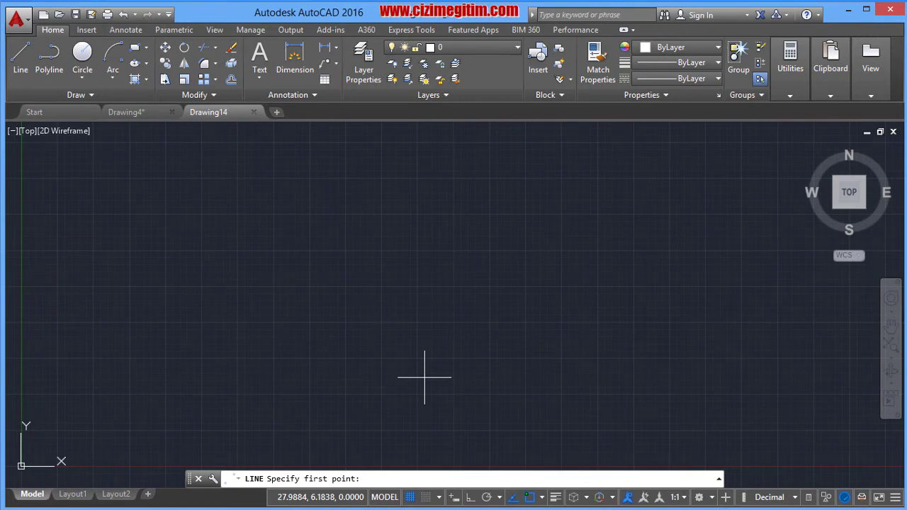
- Enter 50,40 as the line's first point and zoom the view out
text(50)
text(,)
text(40)
key(Return)
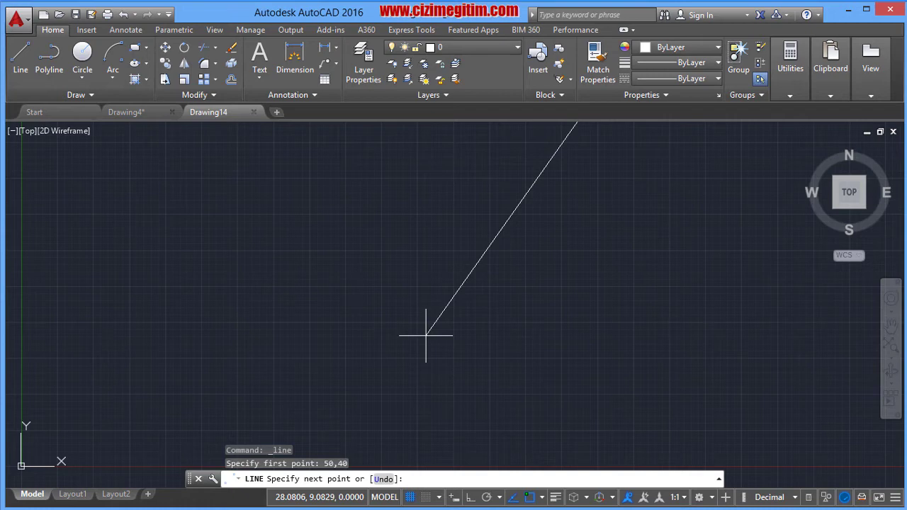
scroll(425, 335, down, 2)
scroll(426, 335, down, 4)
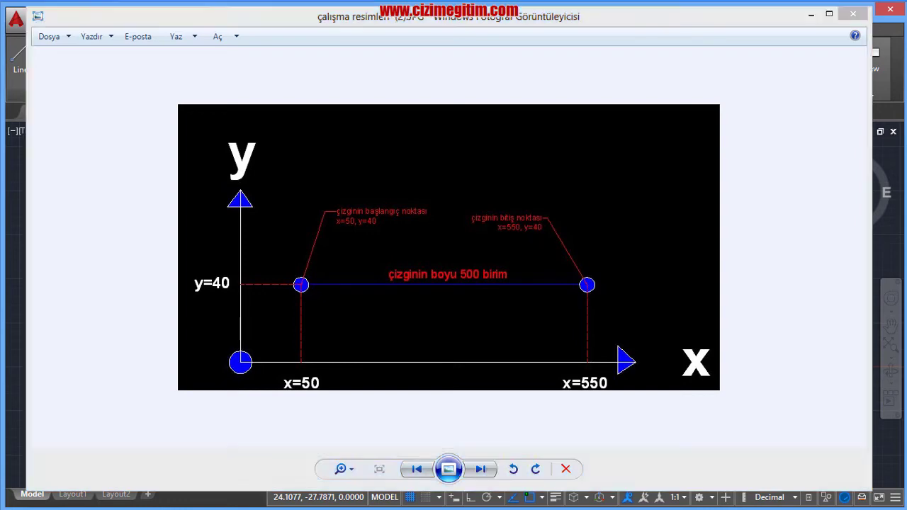
- End the line at 550,40 and finish the LINE command
text(5)
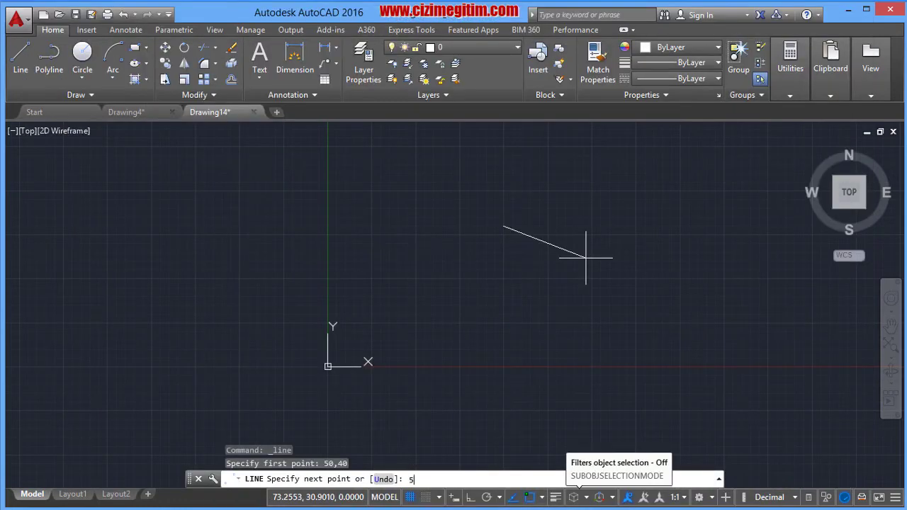
text(50)
text(,40)
key(Return)
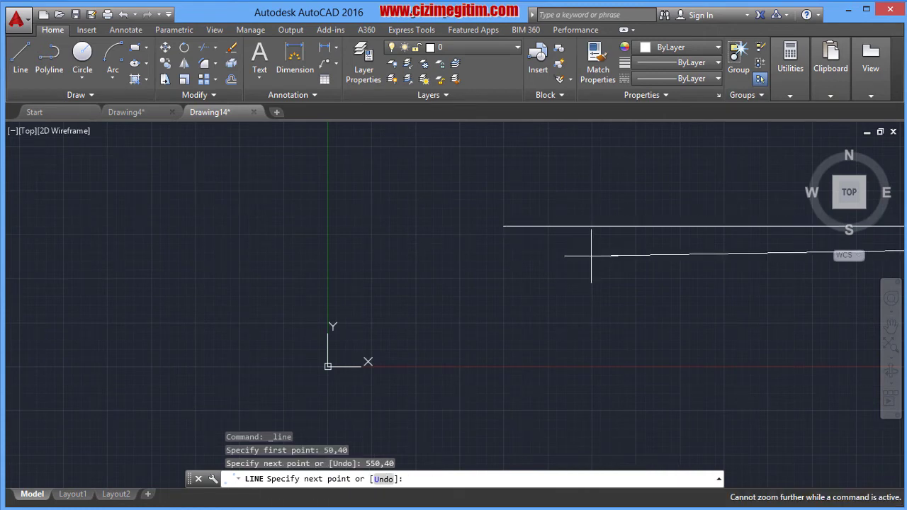
middle_drag(652, 273, 354, 283)
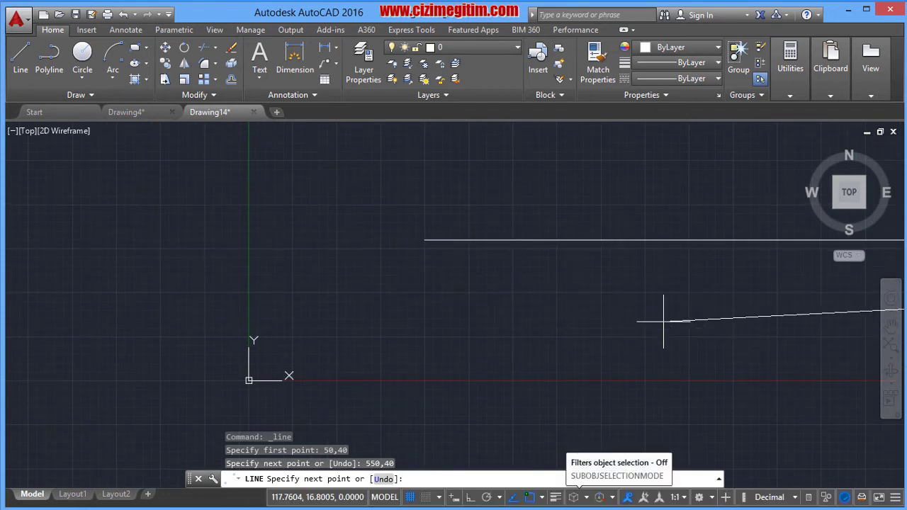
key(Return)
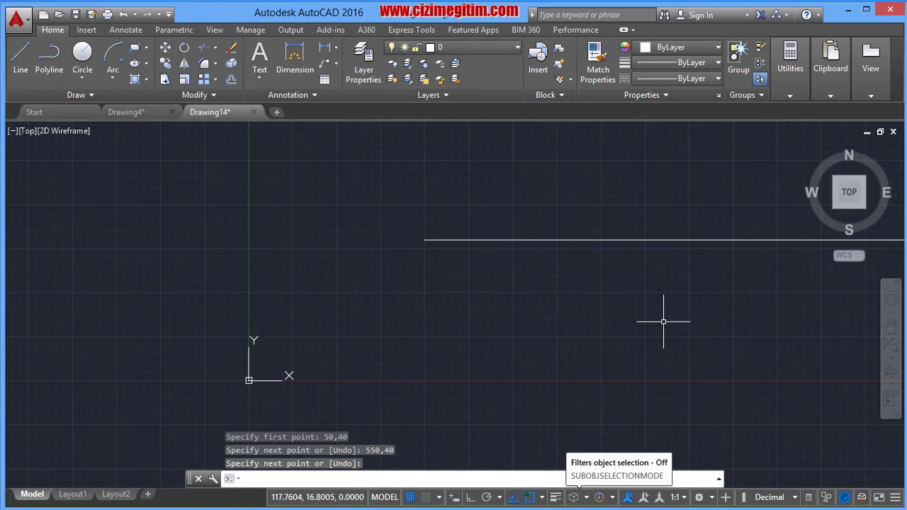
- Zoom All (Z, A) to fit the whole drawing in view
text(z)
key(Return)
text(a)
key(Return)
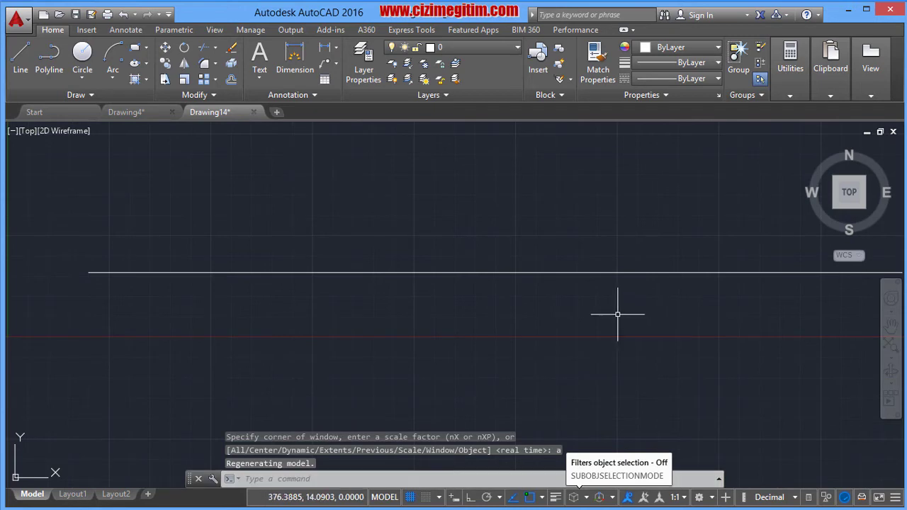
- Zoom and pan until the 50,40–550,40 line is visible, then select it
scroll(616, 312, down, 1)
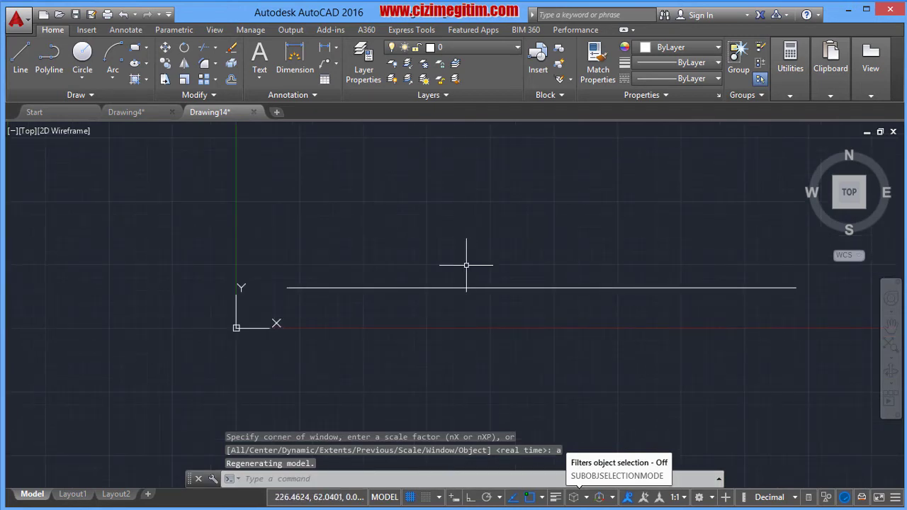
scroll(507, 252, up, 1)
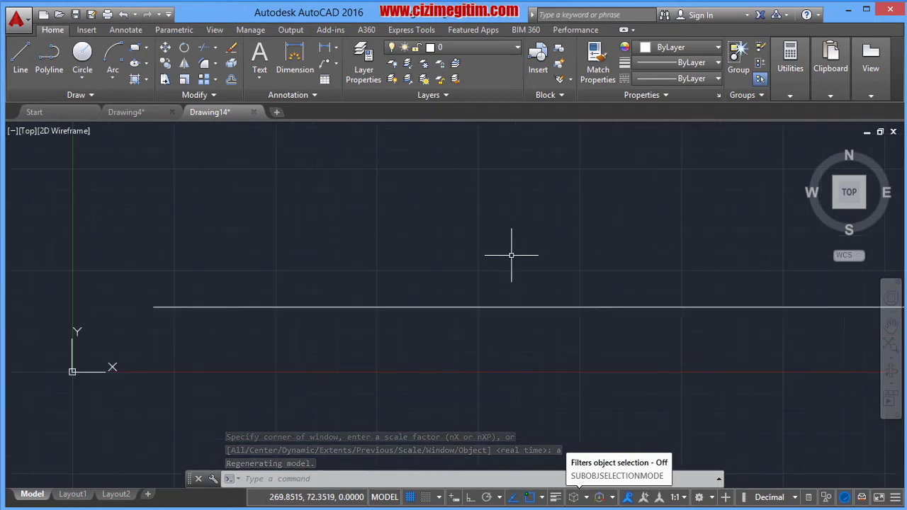
middle_drag(569, 259, 472, 274)
scroll(475, 274, down, 2)
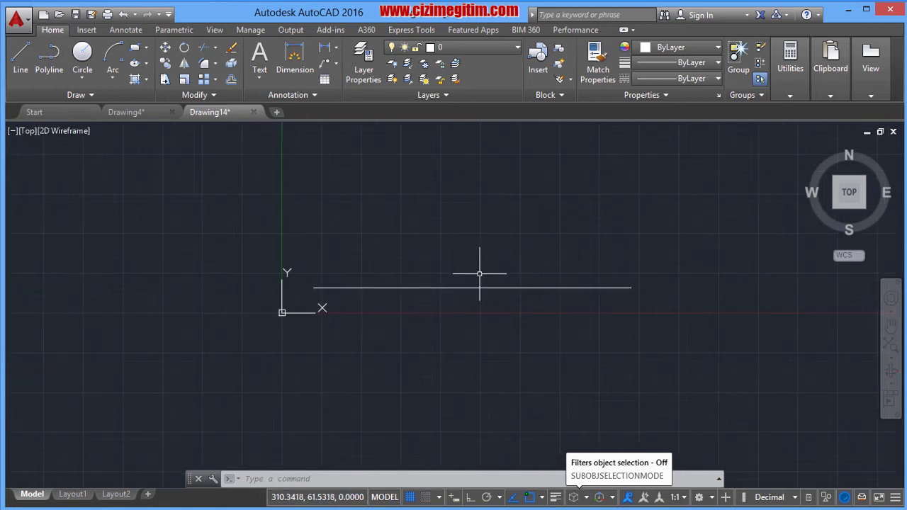
scroll(531, 283, up, 1)
click(538, 289)
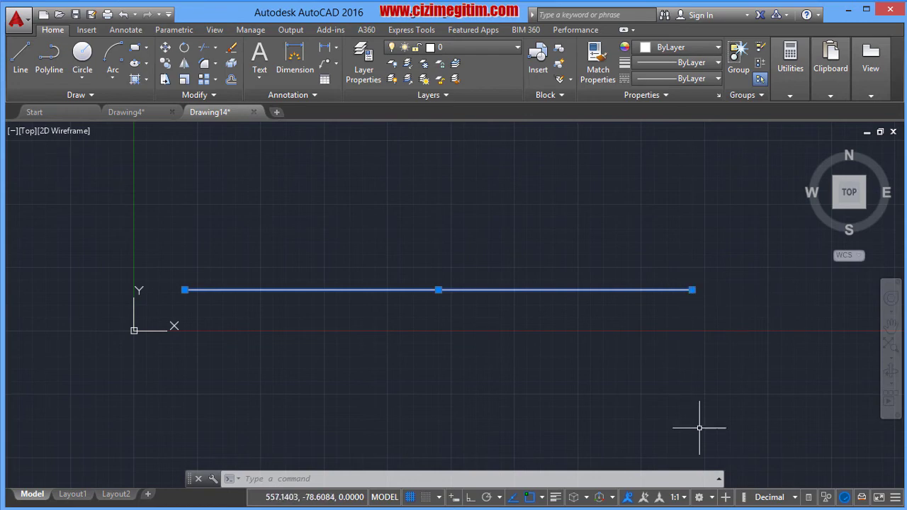
- Confirm the selected line is 500 units long, then switch Dynamic Input on
click(456, 498)
click(458, 499)
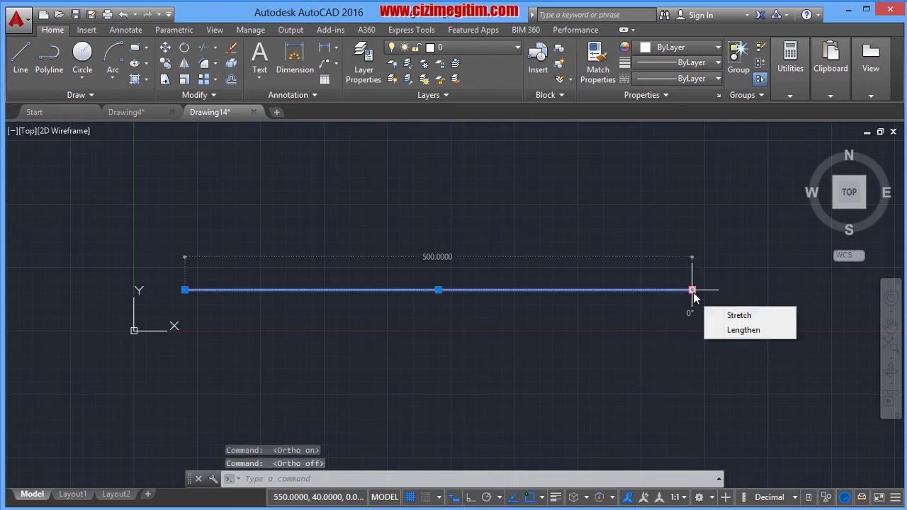
mouse_move(692, 290)
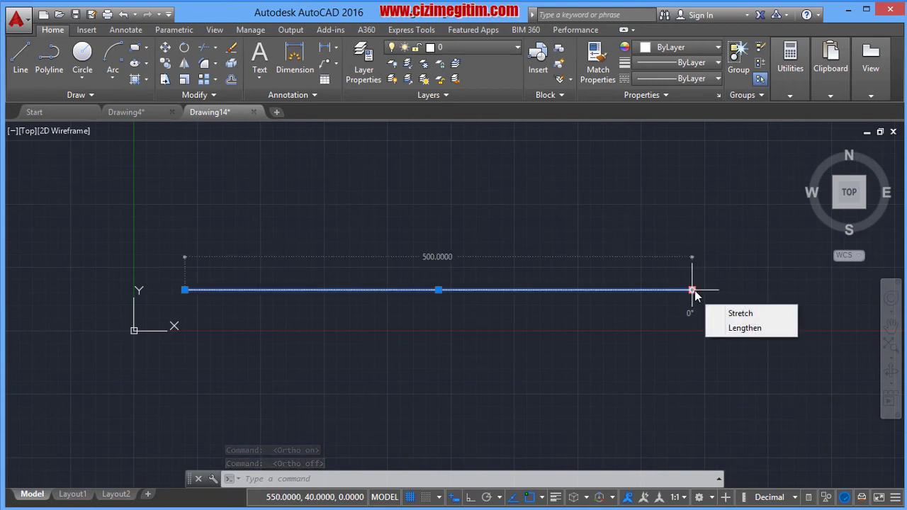
scroll(136, 328, up, 2)
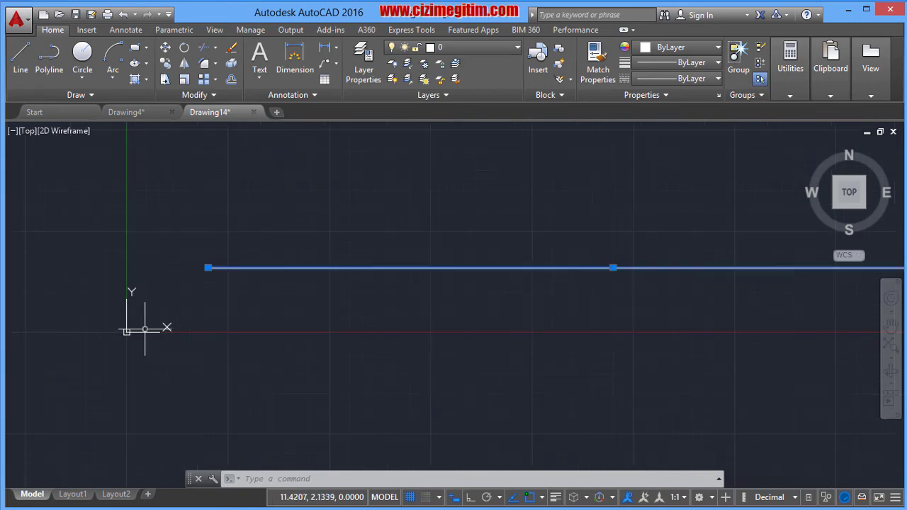
scroll(141, 327, up, 2)
scroll(146, 327, down, 5)
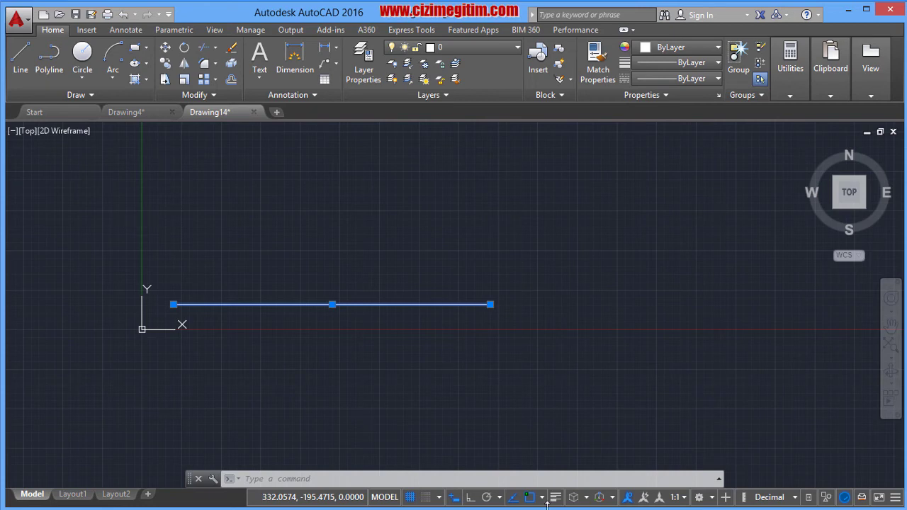
click(455, 499)
- Begin a rectangle with corner 50,50, then cancel that attempt
click(134, 51)
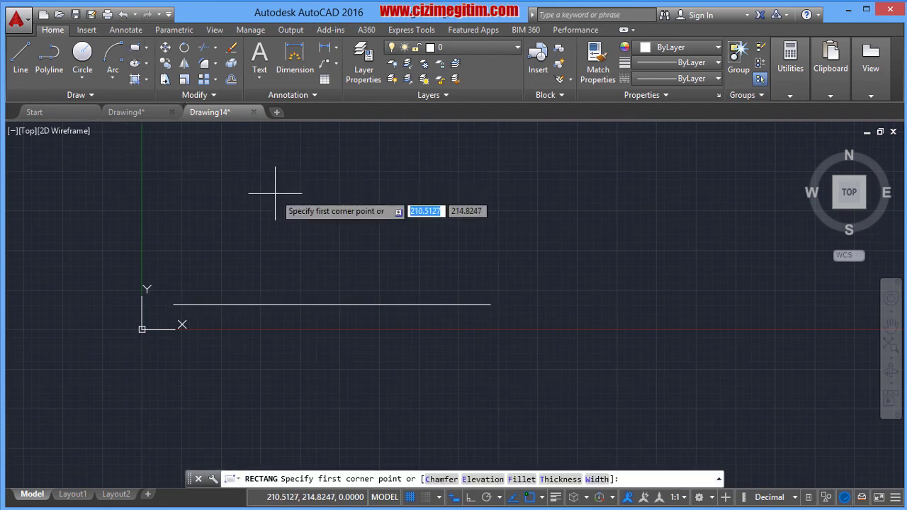
text(50)
key(Tab)
text(50)
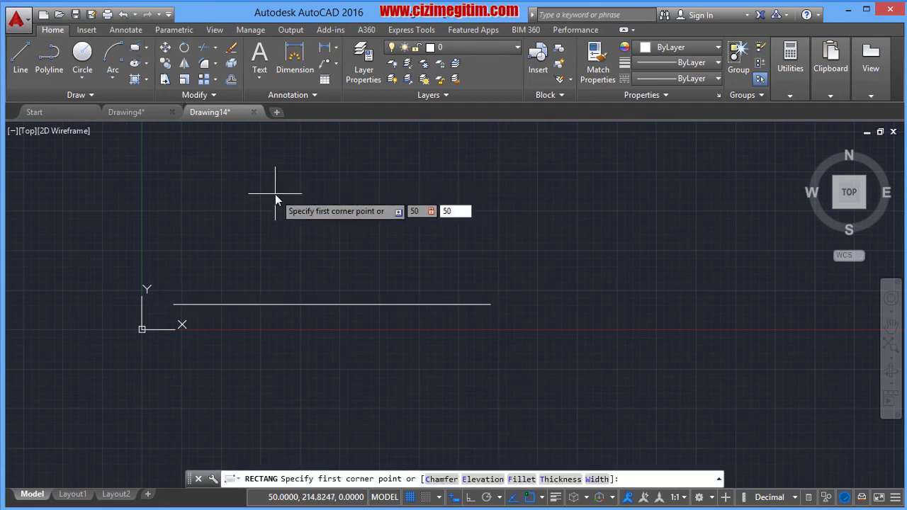
key(Tab)
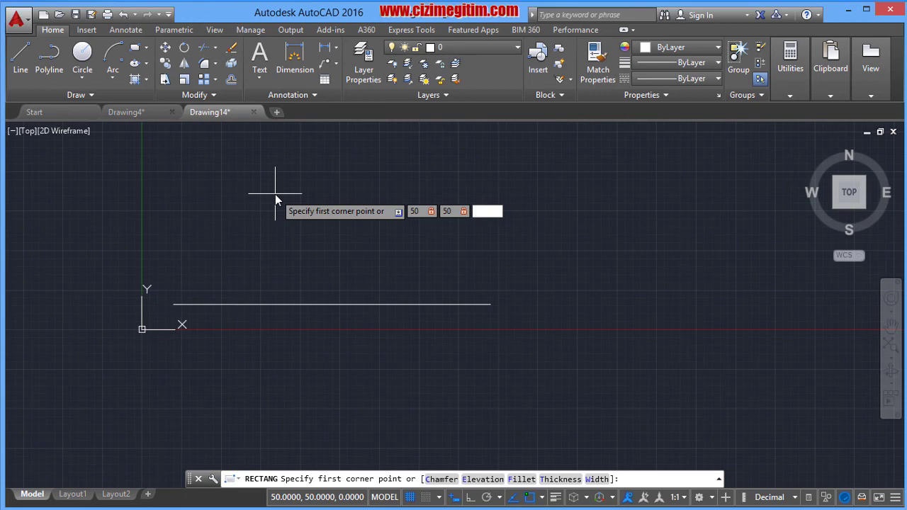
key(Escape)
- Draw the rectangle from first corner 50,50 with width 150 and height 100
click(137, 48)
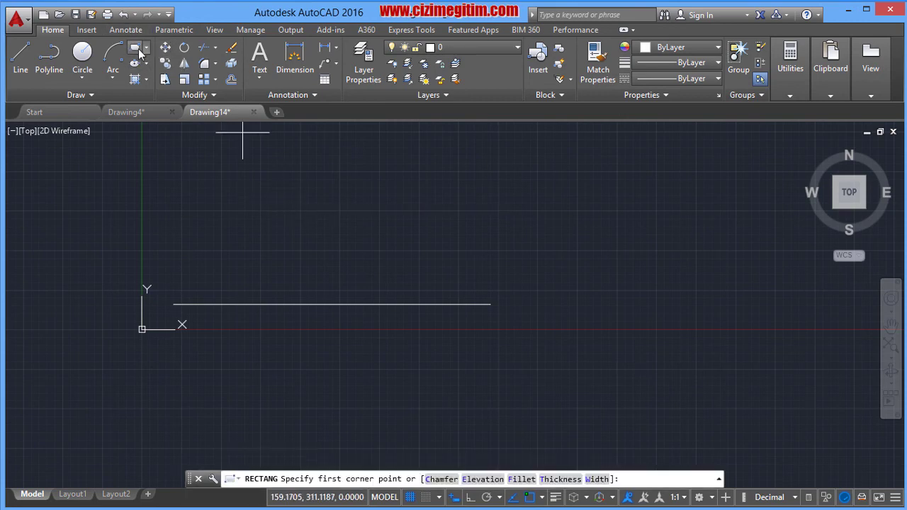
text(50)
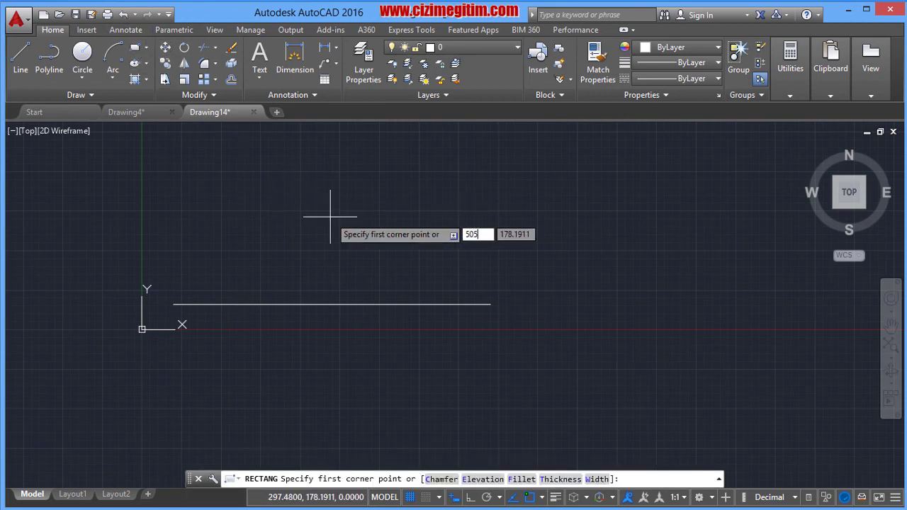
key(Tab)
text(50)
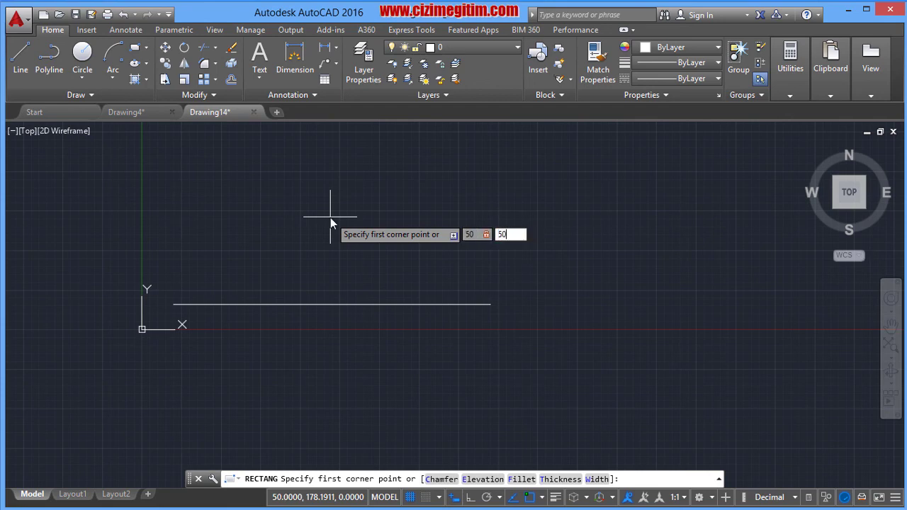
key(Return)
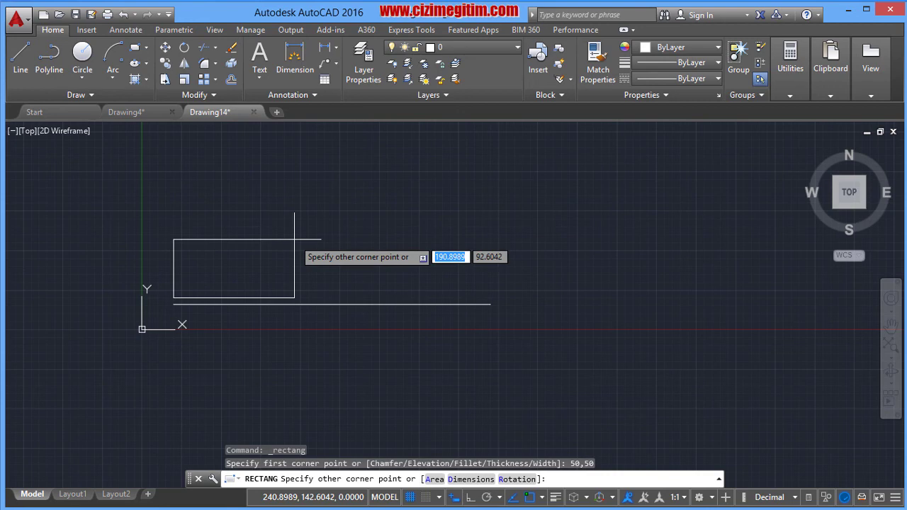
text(15)
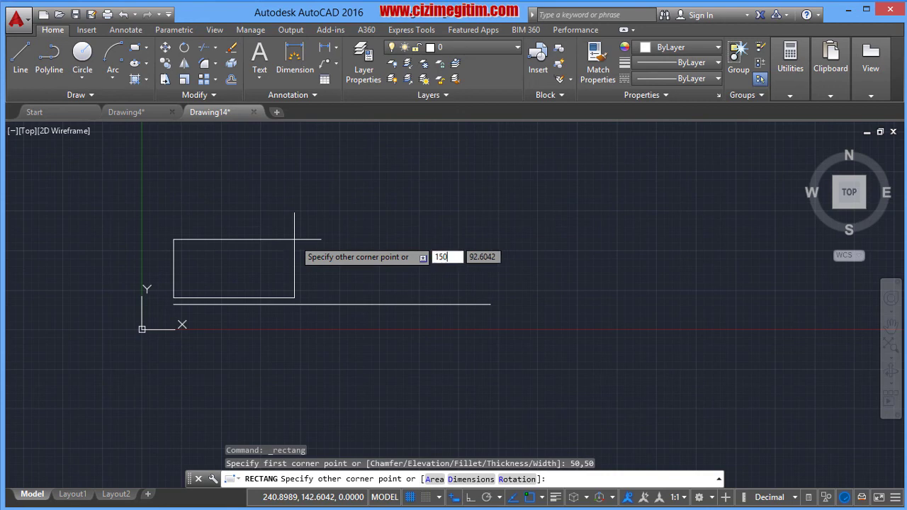
text(0)
key(Tab)
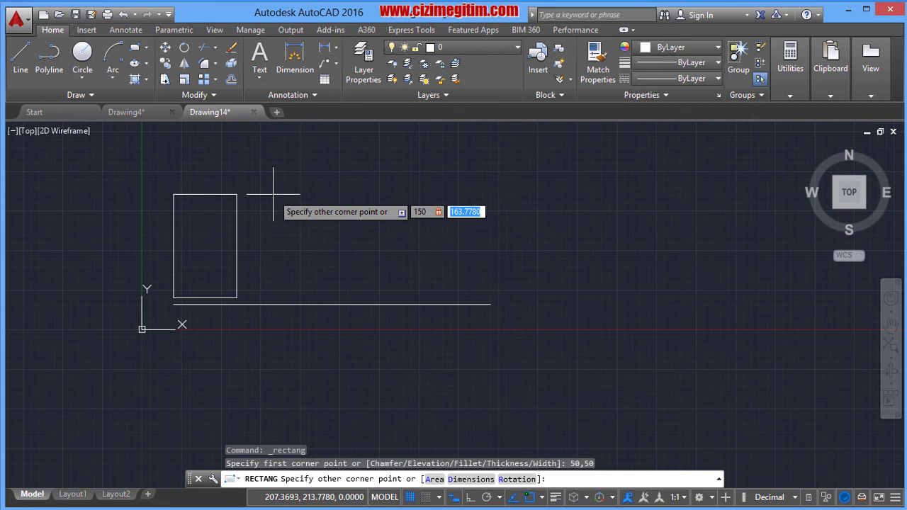
text(1)
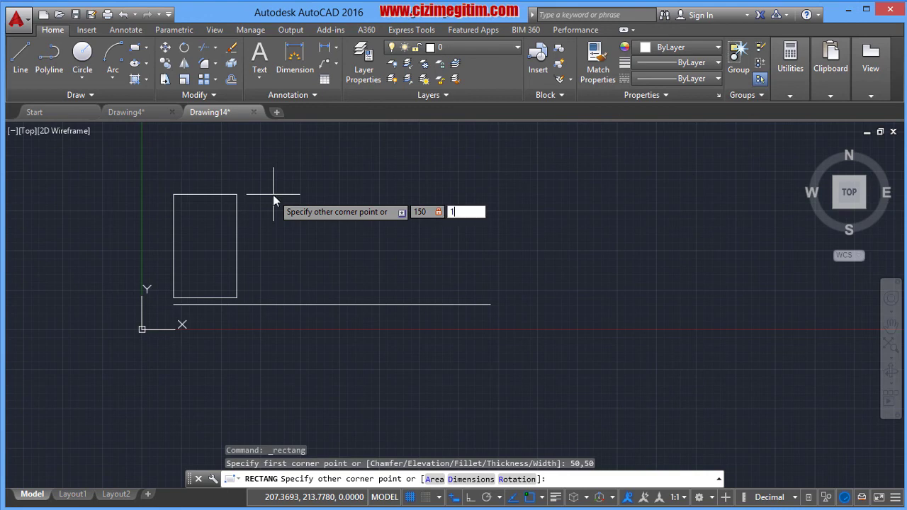
text(00)
key(Return)
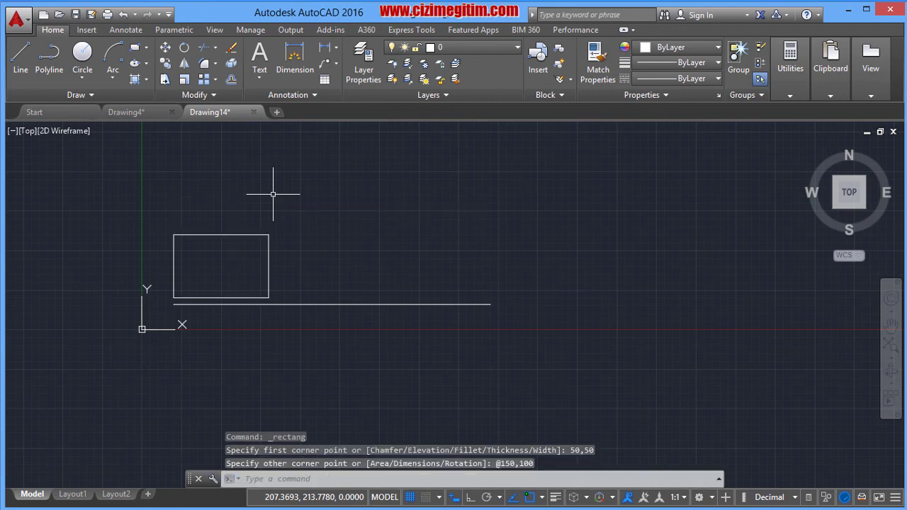